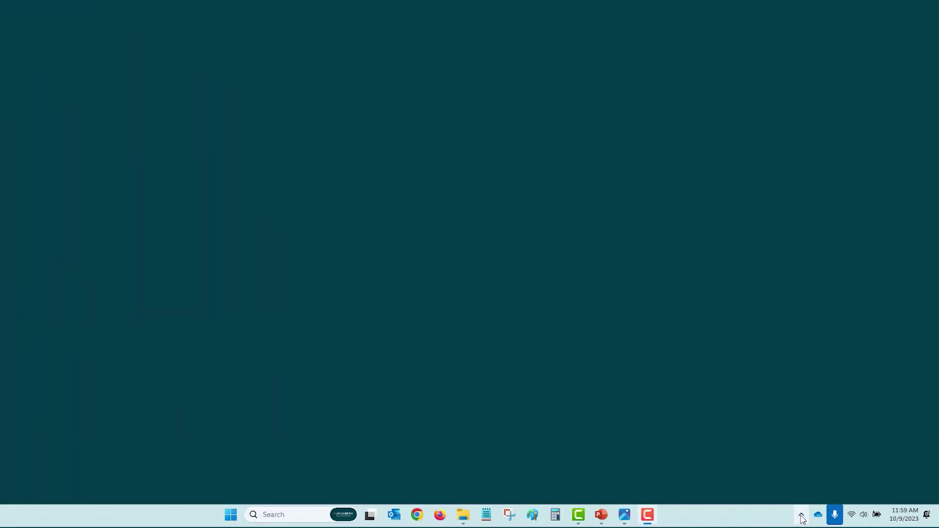
Open the Coreo Suite launcher and start Coreo Command for the MultiCam 3-204-R16 machine
click(800, 516)
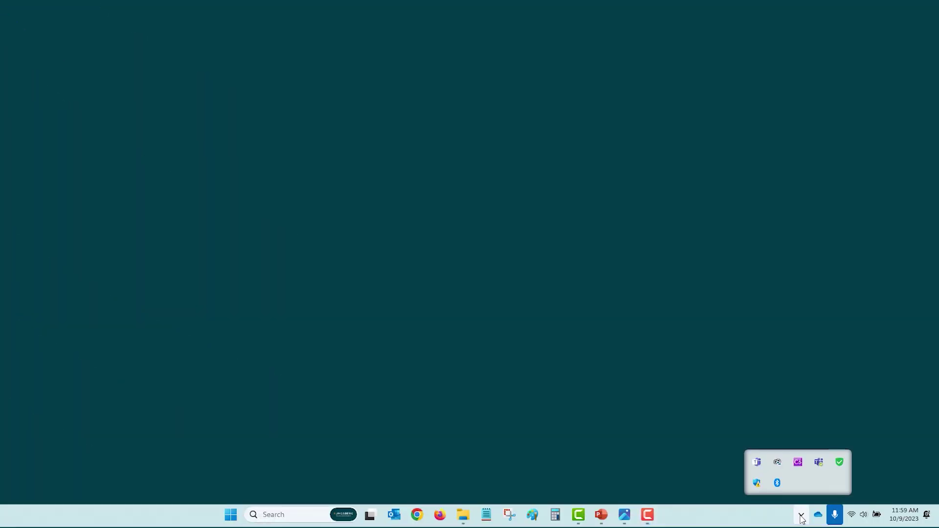
click(798, 463)
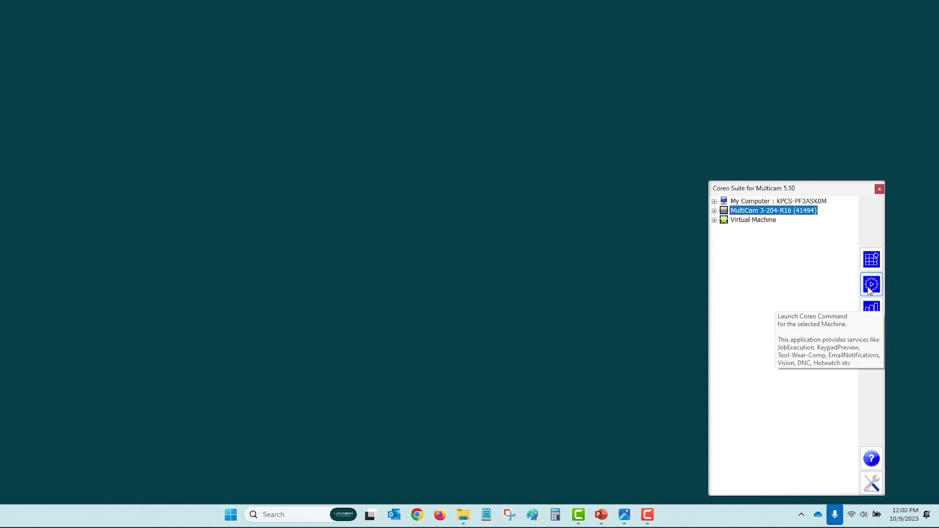
click(869, 288)
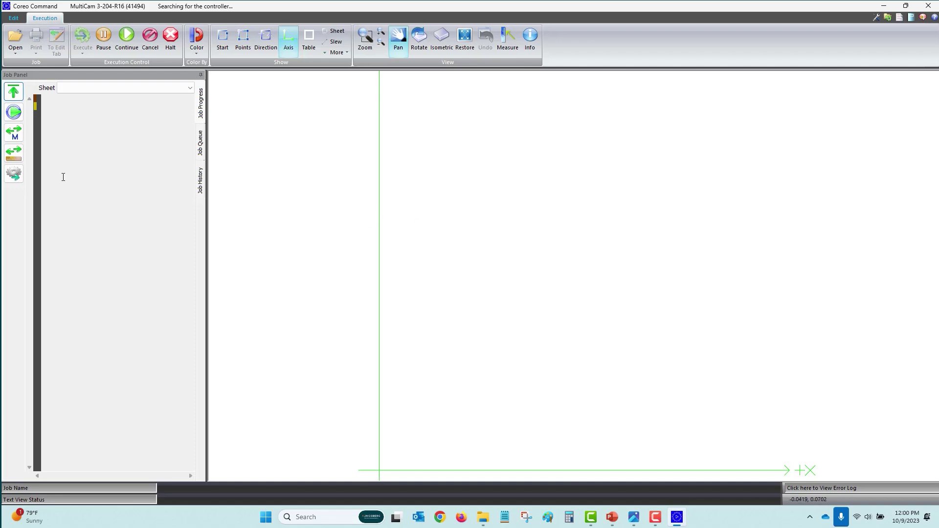
Open the job file GasketInches.cnc from the Router folder
click(14, 38)
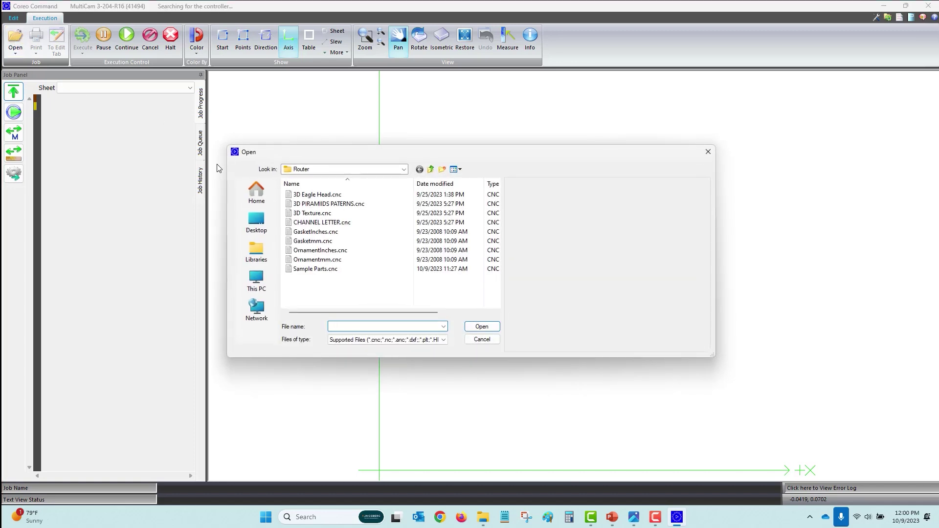
click(326, 232)
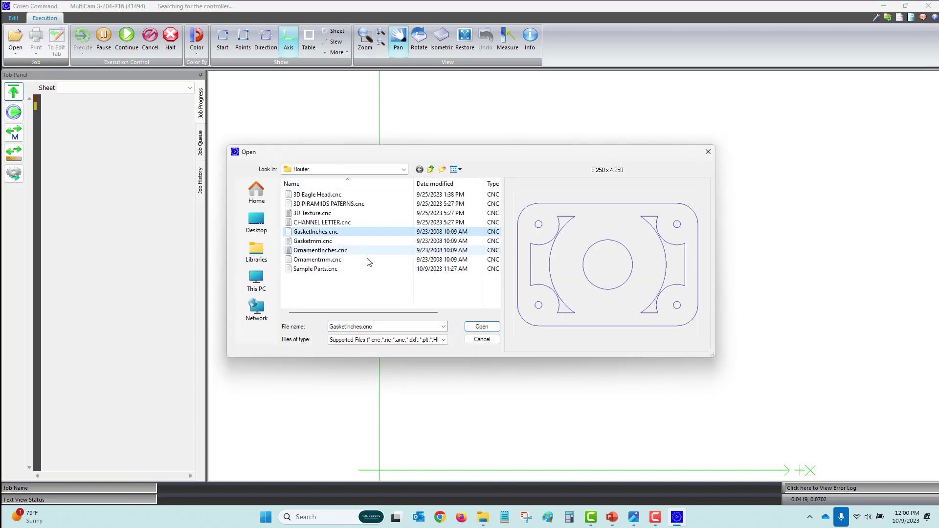
click(481, 327)
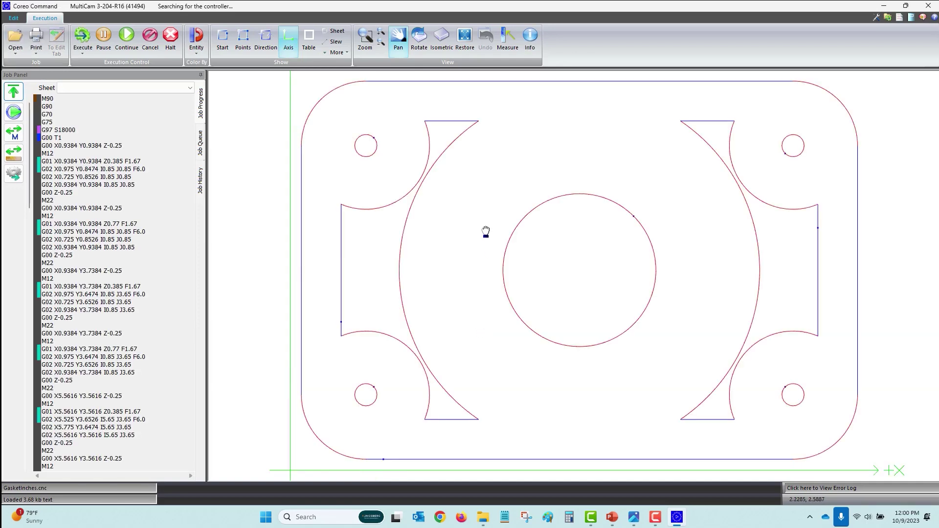
Rotate the gasket toolpath into a 3D view and examine the job's bounds, cut distance and tool information
click(422, 43)
mouse_move(495, 366)
mouse_down()
mouse_move(541, 417)
mouse_move(619, 318)
mouse_up()
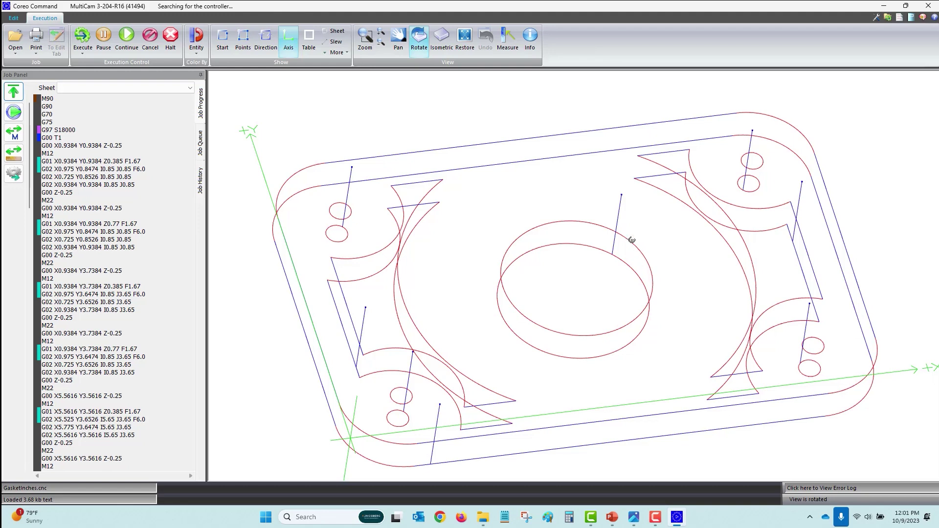
click(529, 36)
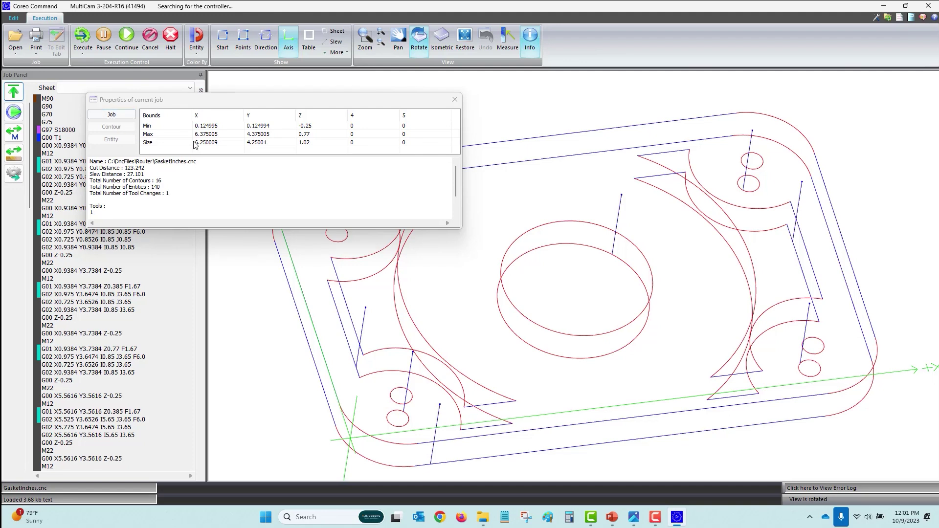
click(454, 101)
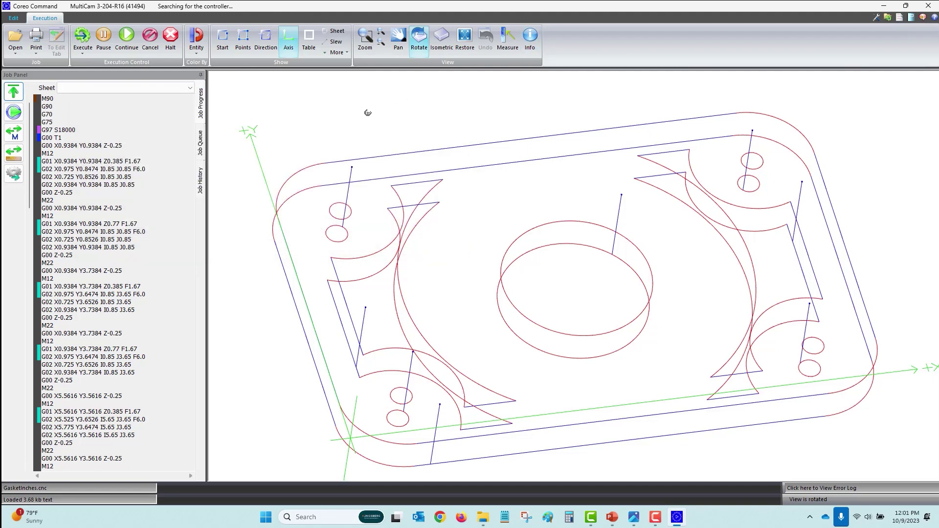
Show the machine table outline and examine where the gasket sits on the full table
key(Home)
scroll(357, 198, down, 2)
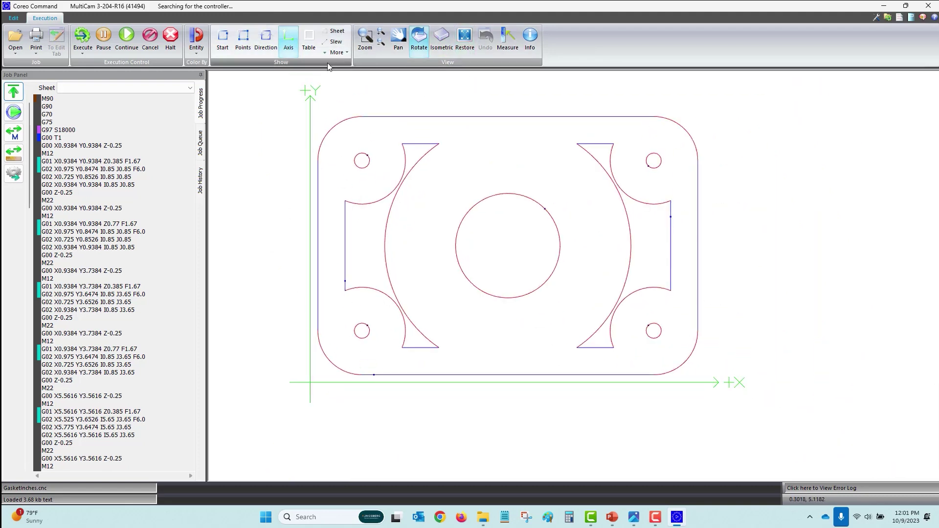
click(309, 39)
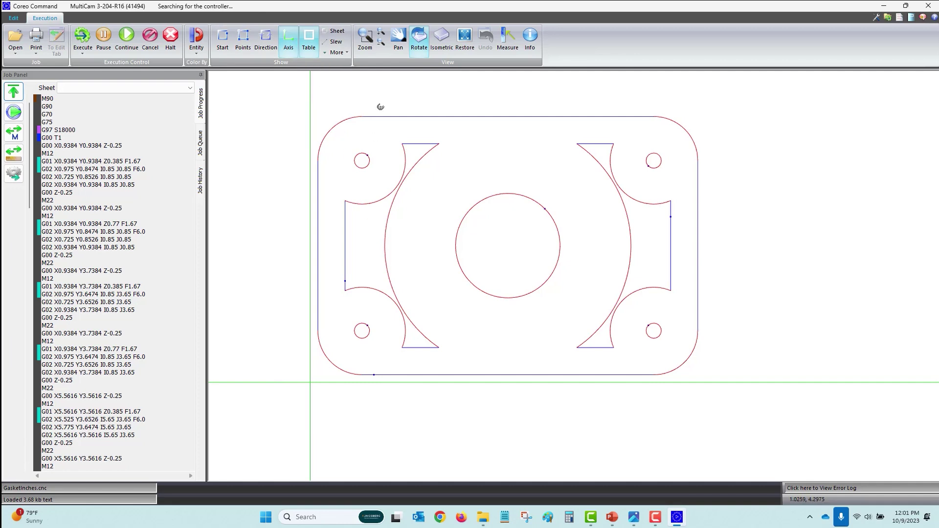
click(465, 39)
scroll(468, 164, down, 1)
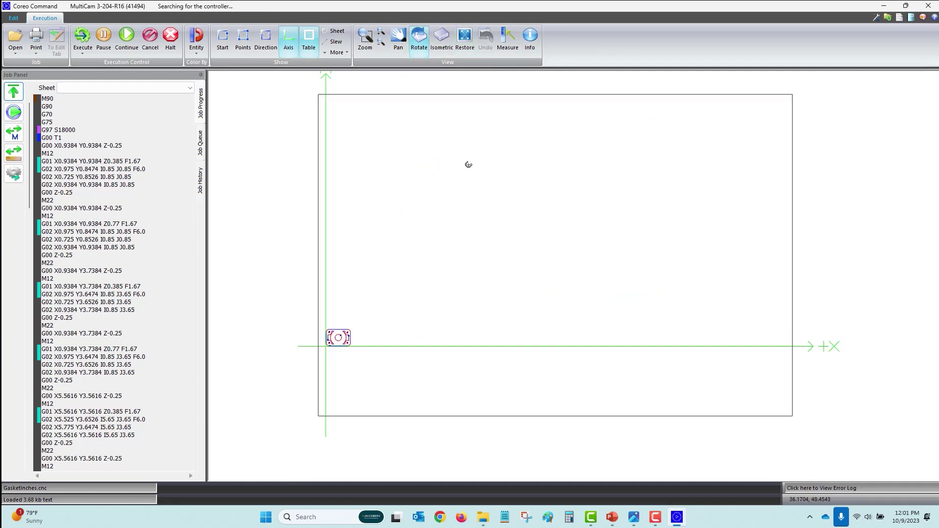
scroll(308, 379, up, 2)
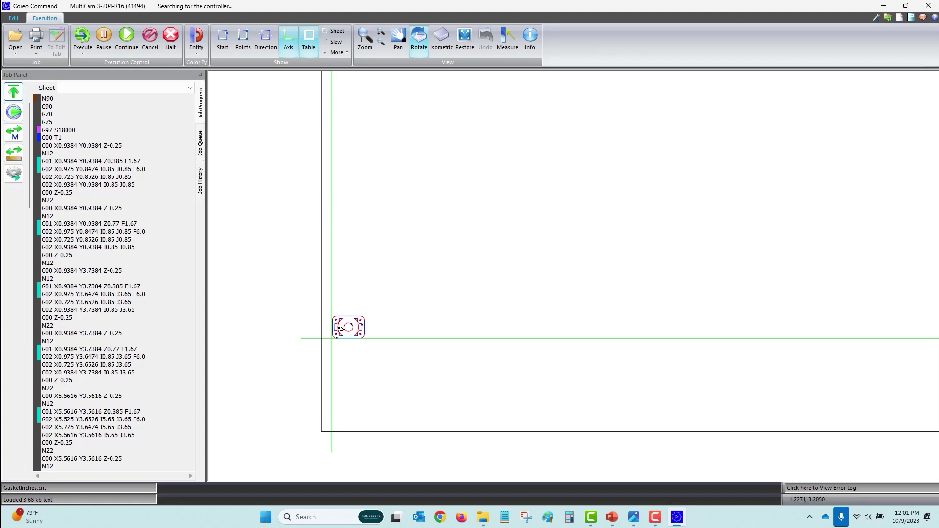
scroll(342, 337, down, 2)
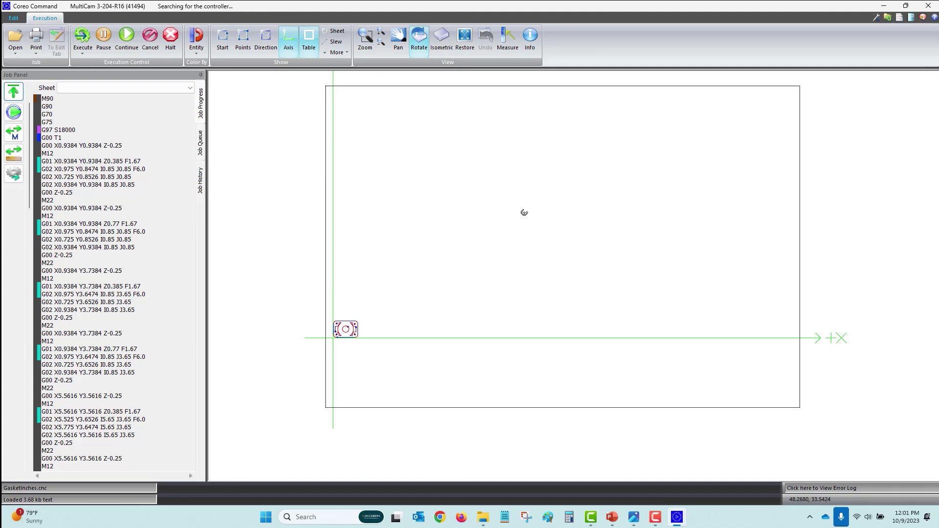
Open Sample Parts.cnc to check its placement against the machine table outline
click(16, 38)
click(315, 268)
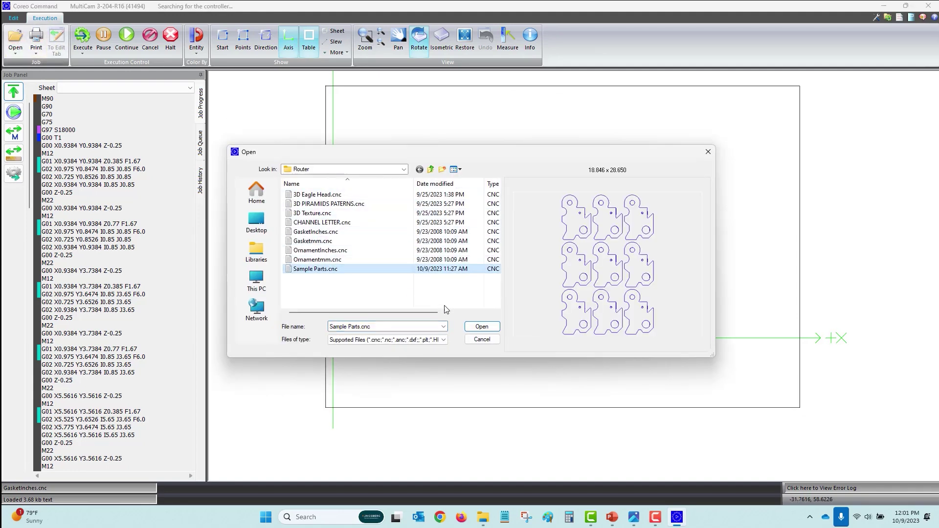
click(481, 326)
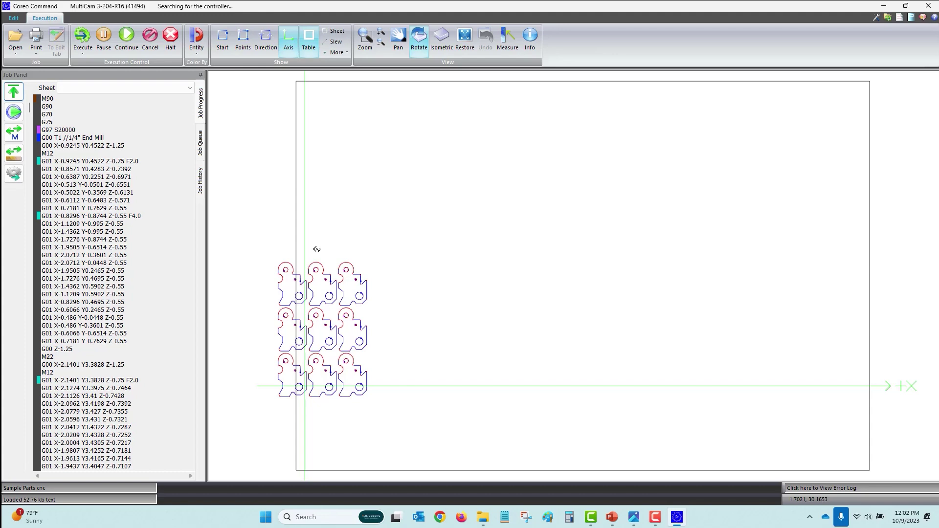
Load the GasketInches.cnc job again in place of the sample parts
click(15, 38)
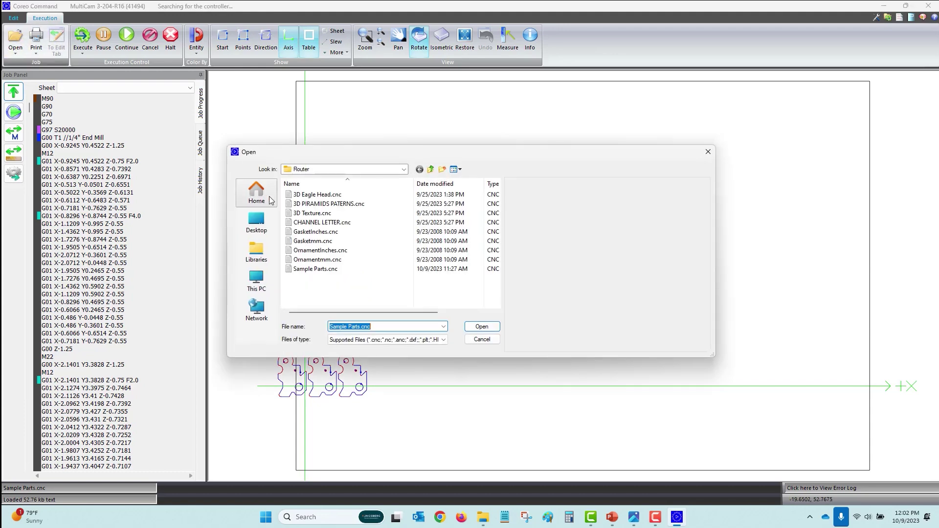
click(315, 232)
click(490, 327)
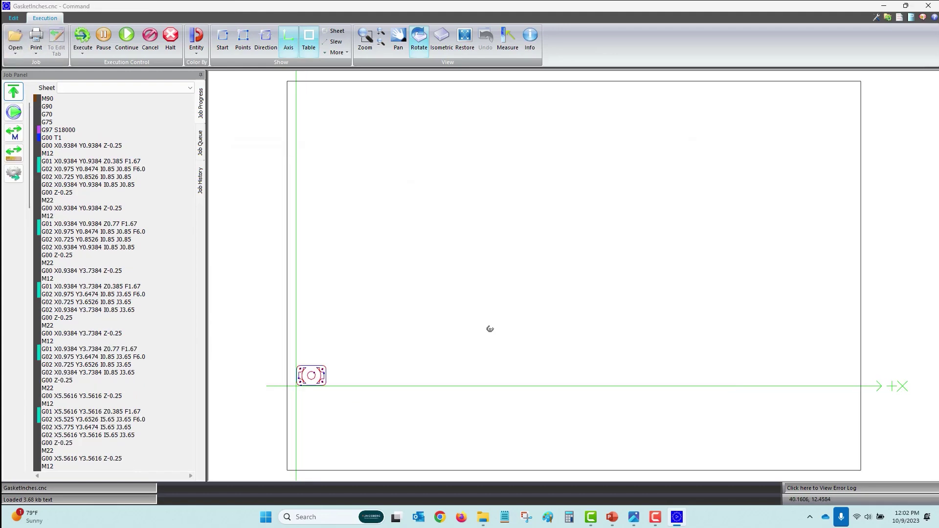
Hide the machine table outline, fit the gasket to the view and tilt it into a 3D view
click(308, 38)
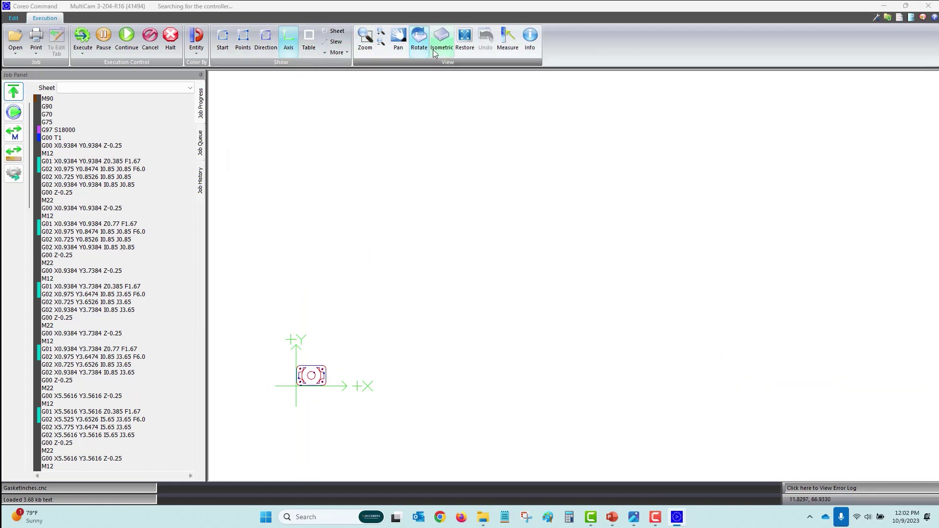
click(464, 41)
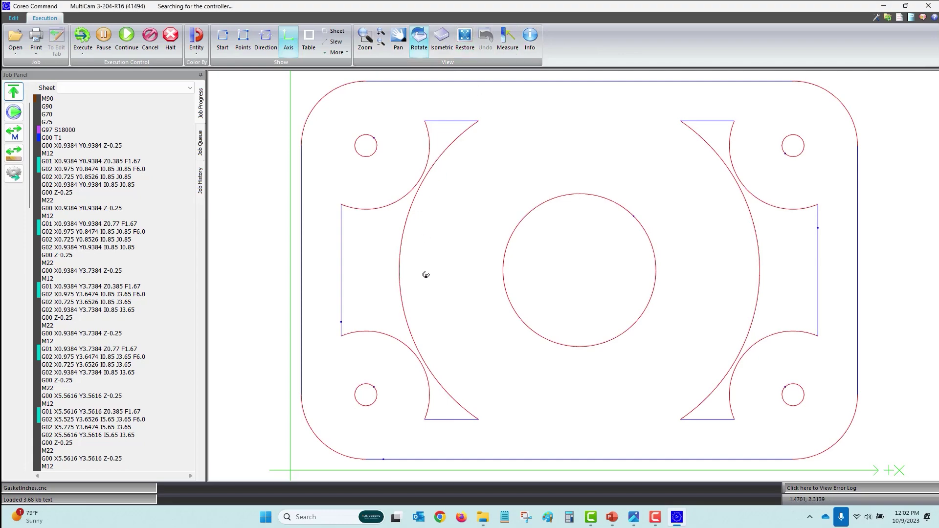
drag(426, 275, 390, 205)
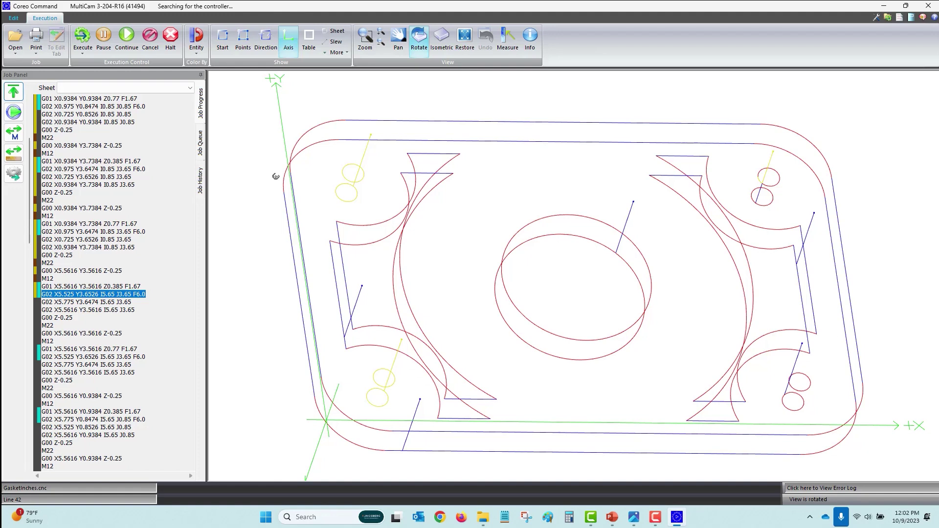
Advance through the gasket code by Pen Down markers and select the line G02 X2.3909 Y2.2655 I3.25 J2.25
click(14, 132)
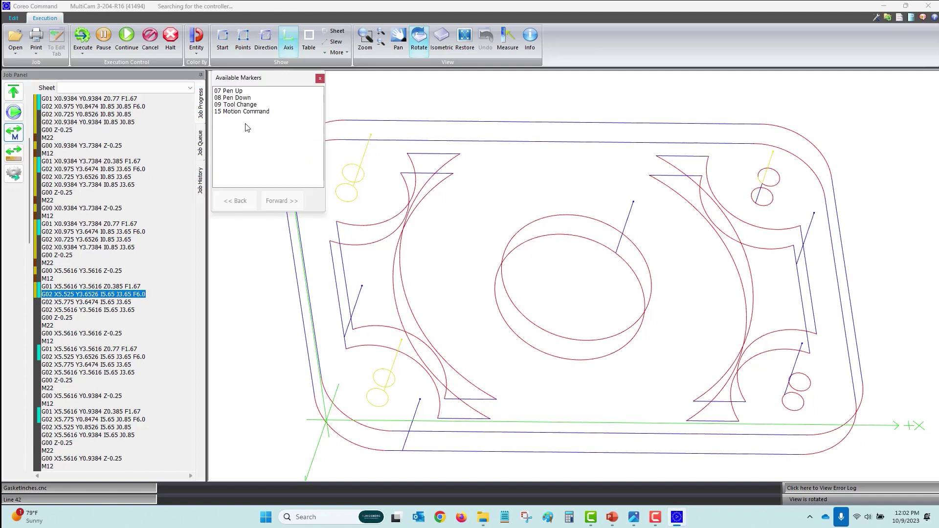
click(238, 97)
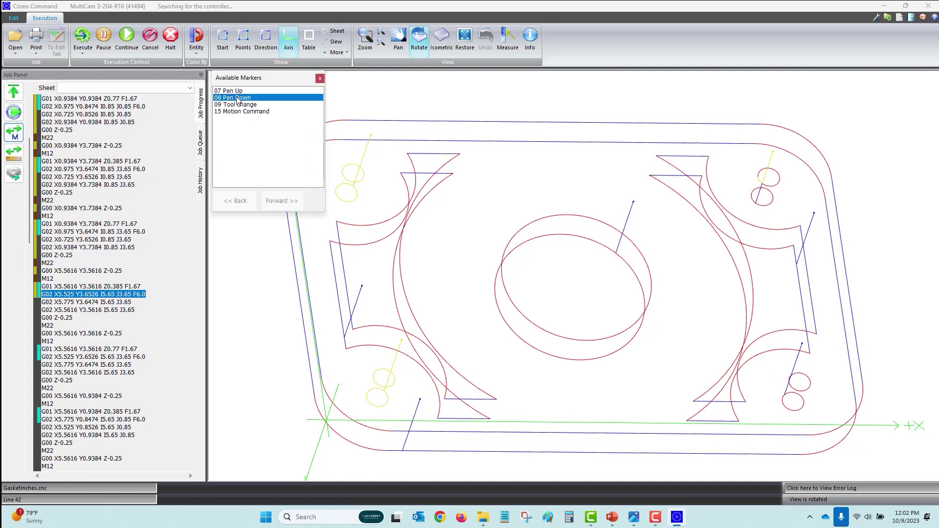
click(282, 201)
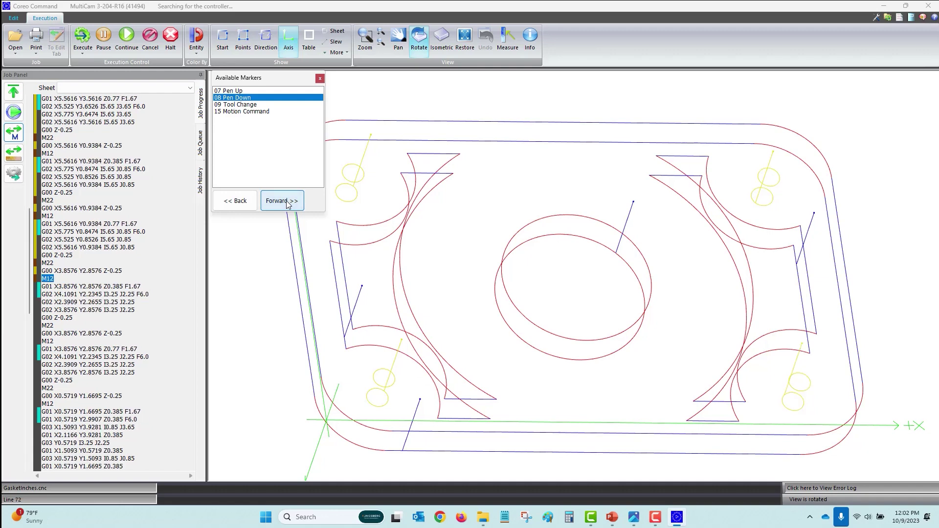
click(100, 302)
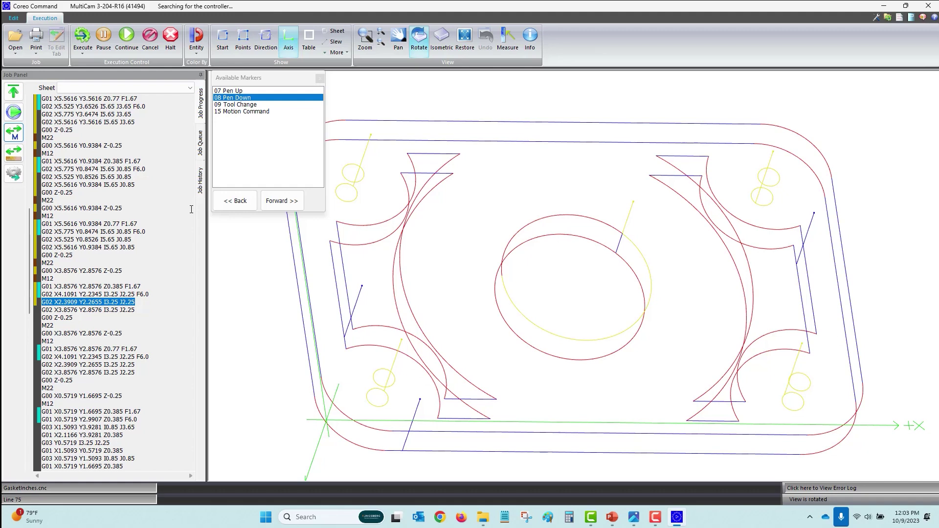
Open 3D Eagle Head.cnc in the job editing workspace
key(ctrl+o)
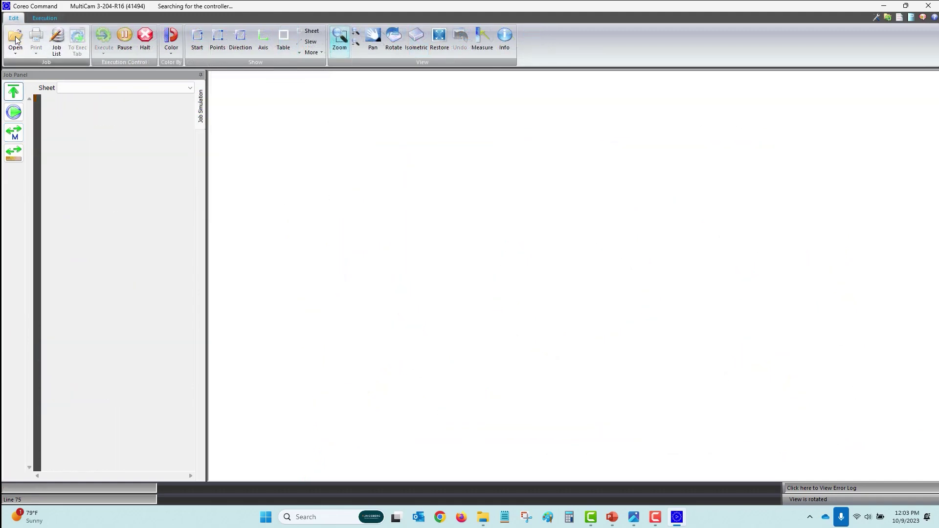
click(317, 194)
click(481, 327)
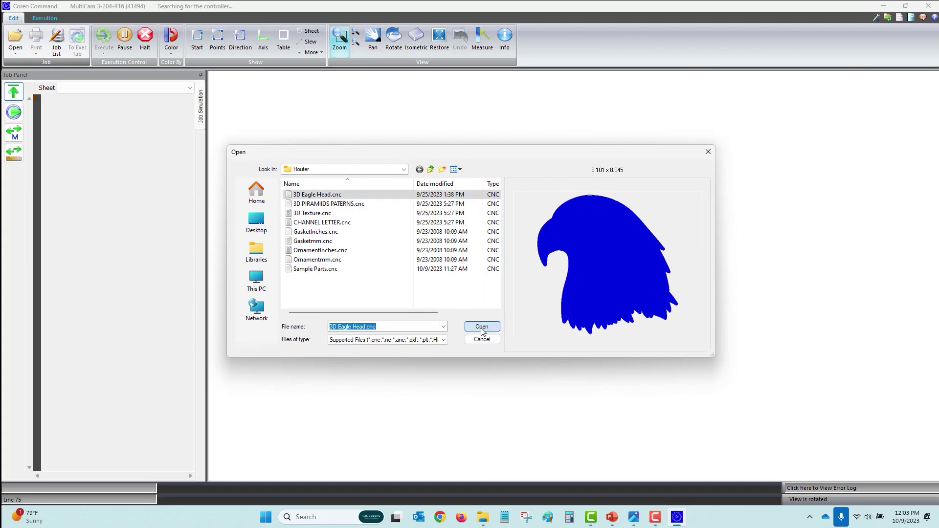
Tilt the eagle head toolpath into a 3D view and color it by job Z depth
click(393, 36)
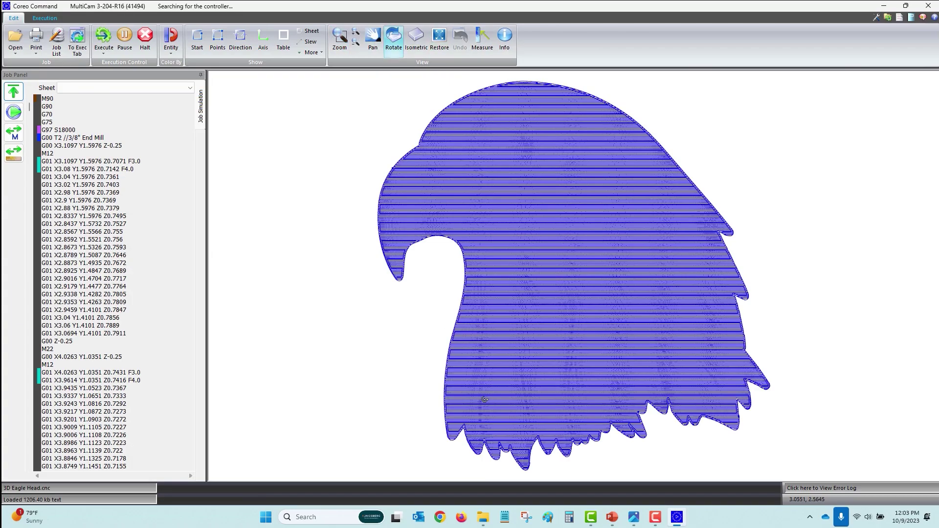
drag(485, 399, 588, 302)
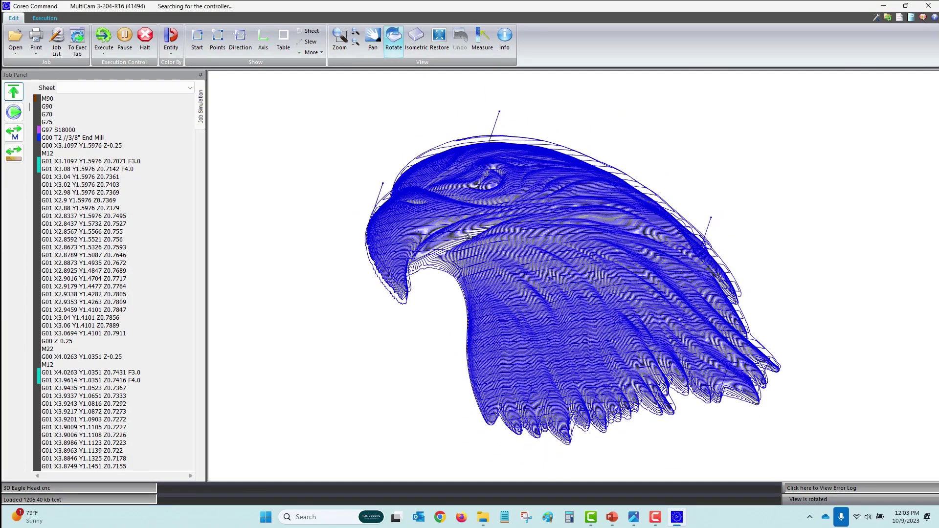
click(166, 51)
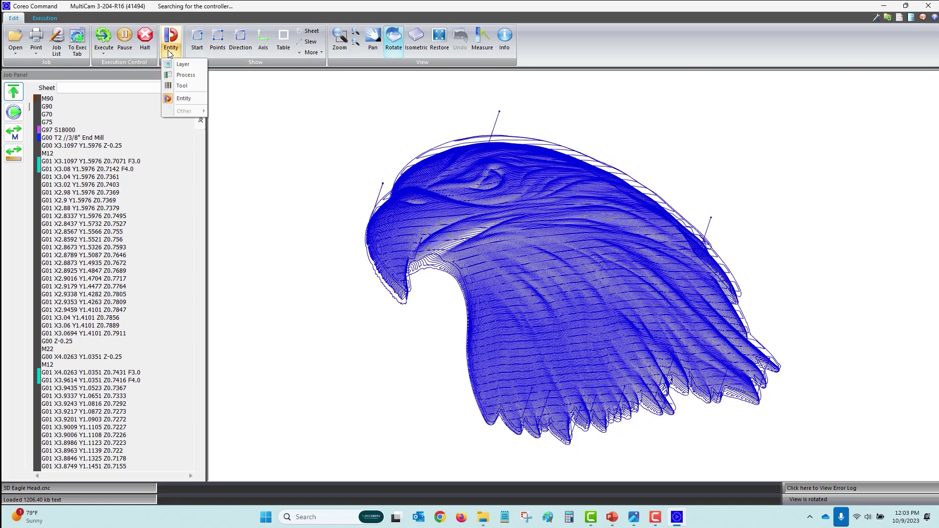
mouse_move(182, 112)
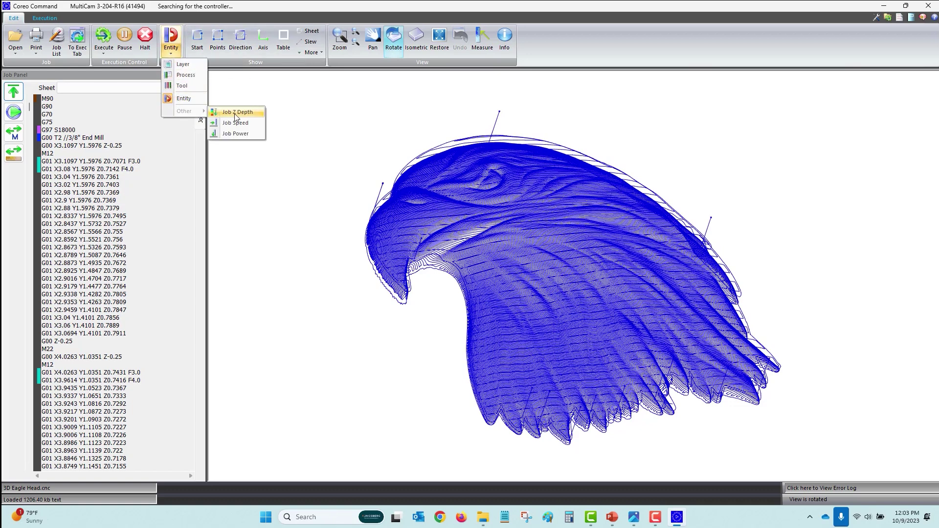
click(235, 113)
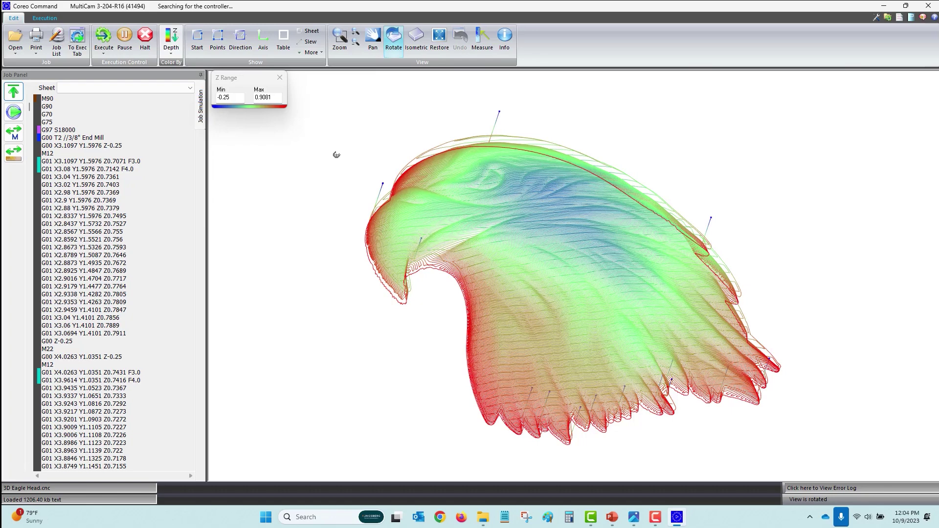
Bring up the Coreo Suite launcher again over the eagle head job
click(810, 518)
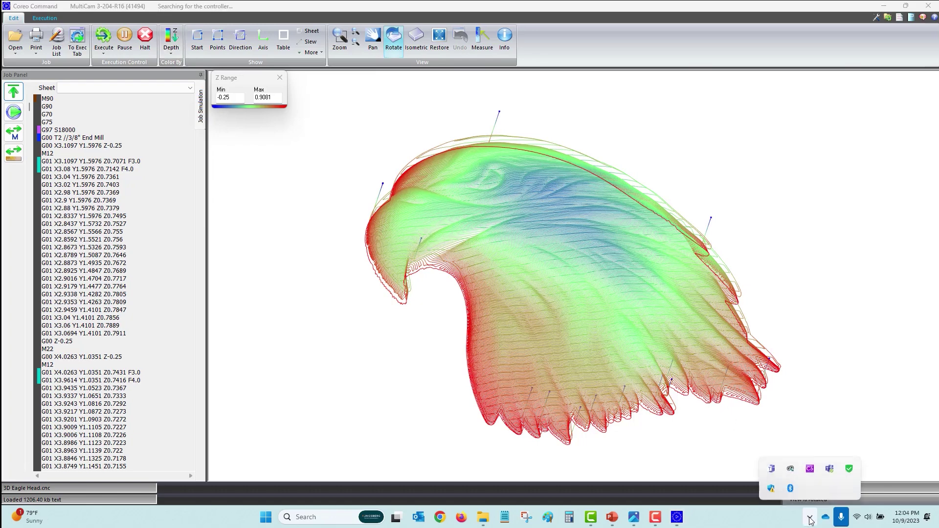
click(810, 469)
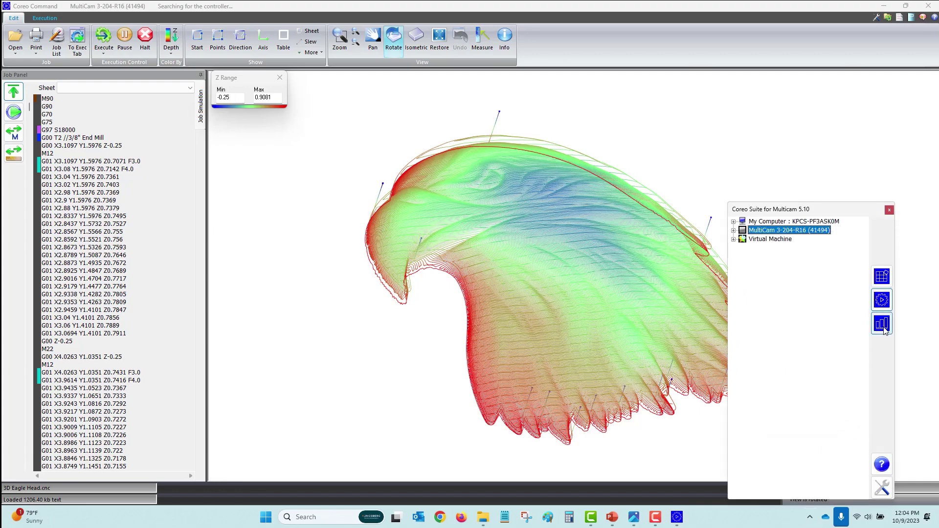